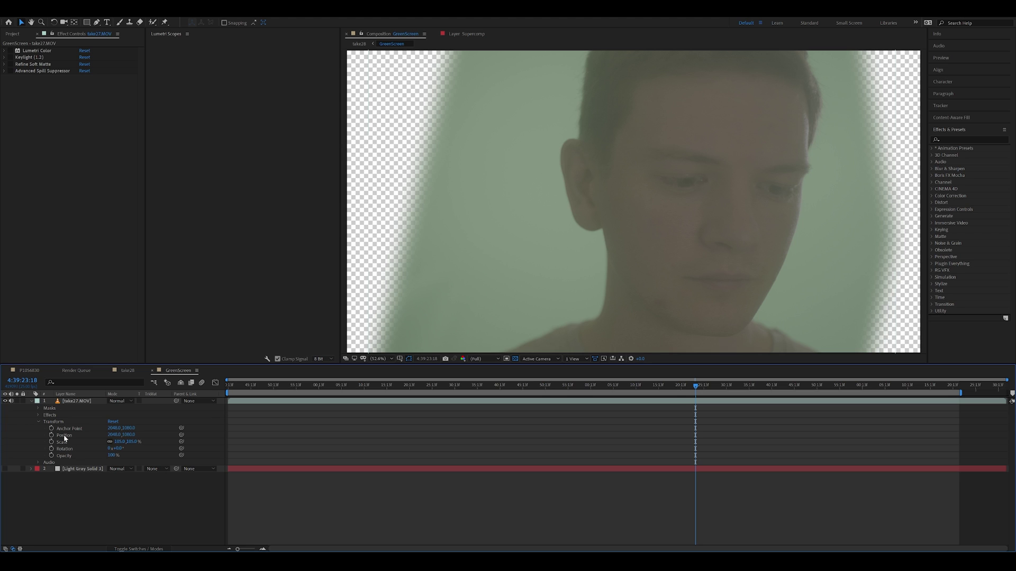
click(38, 408)
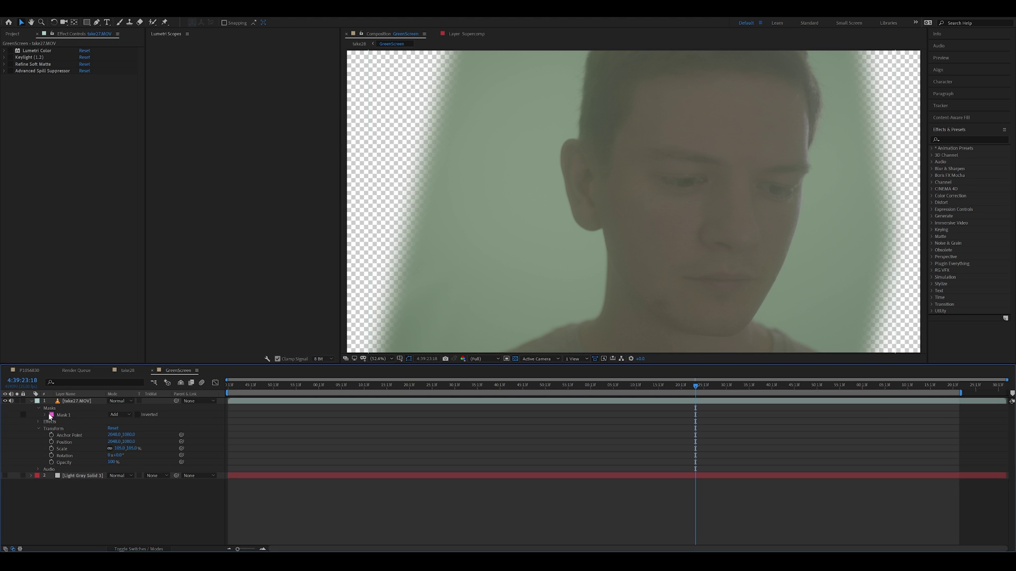
click(121, 413)
click(122, 418)
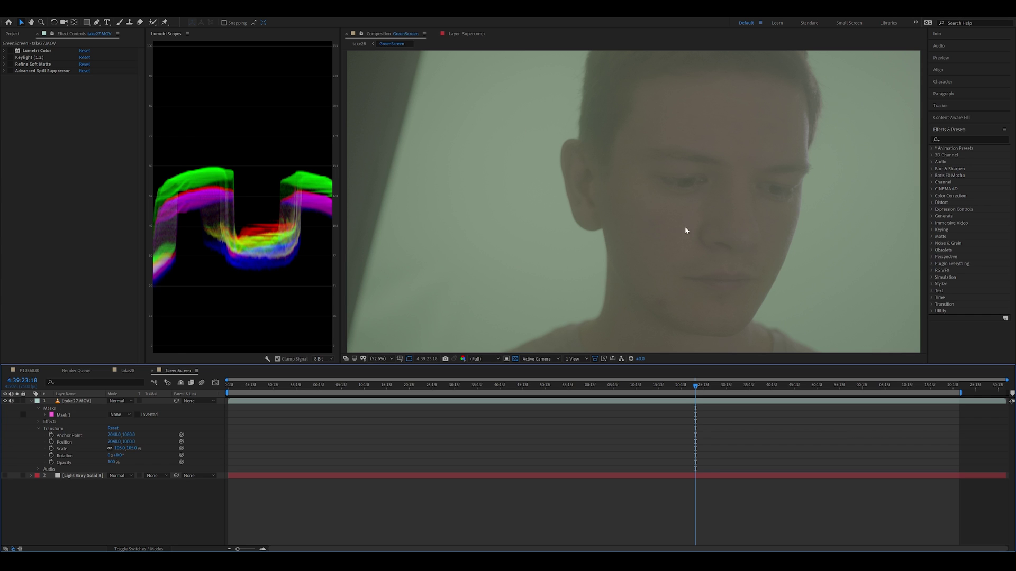
key(ctrl+z)
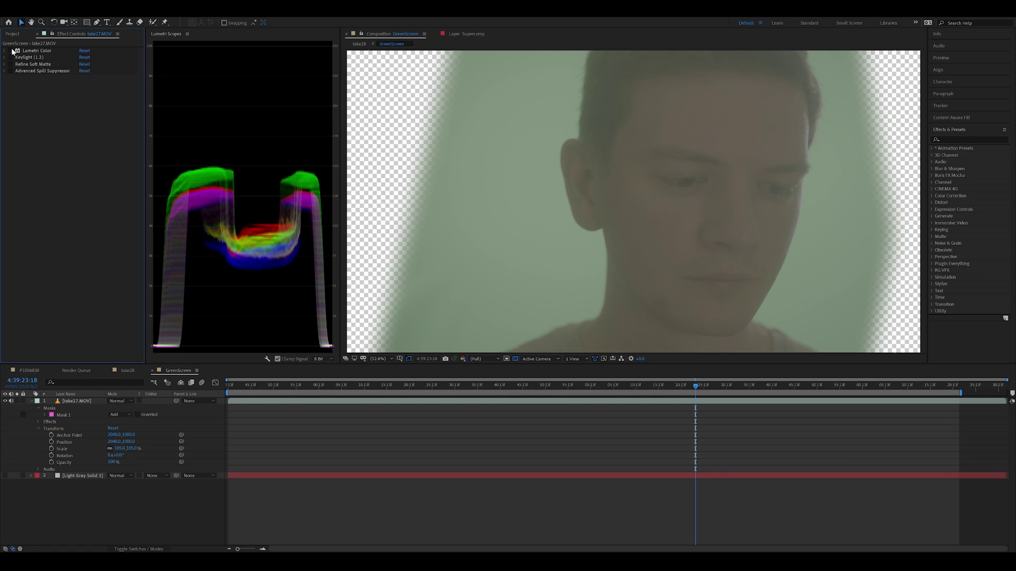
Disable the Lumetri Color effect, then expand and collapse its settings to inspect them
click(13, 50)
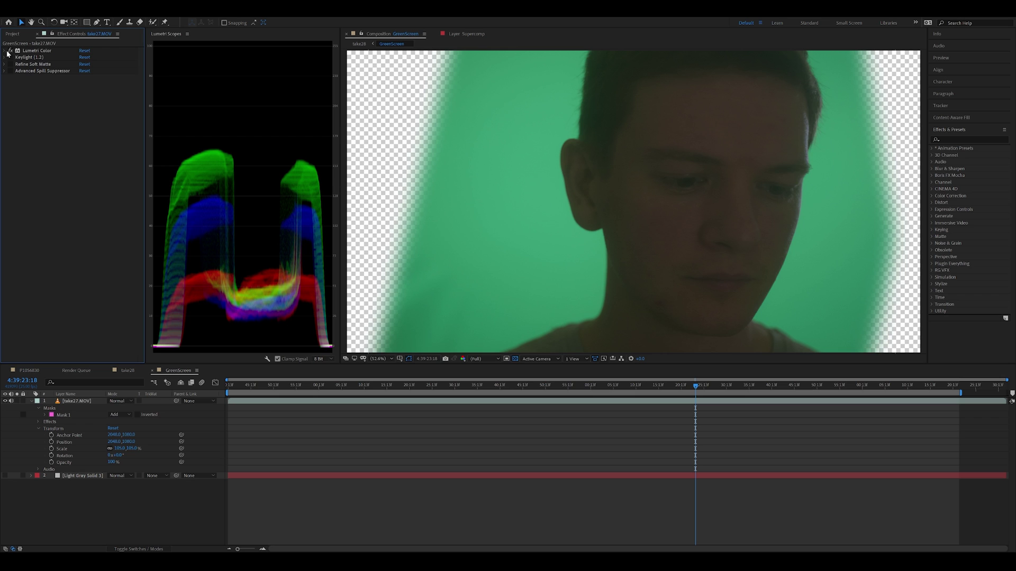
click(5, 51)
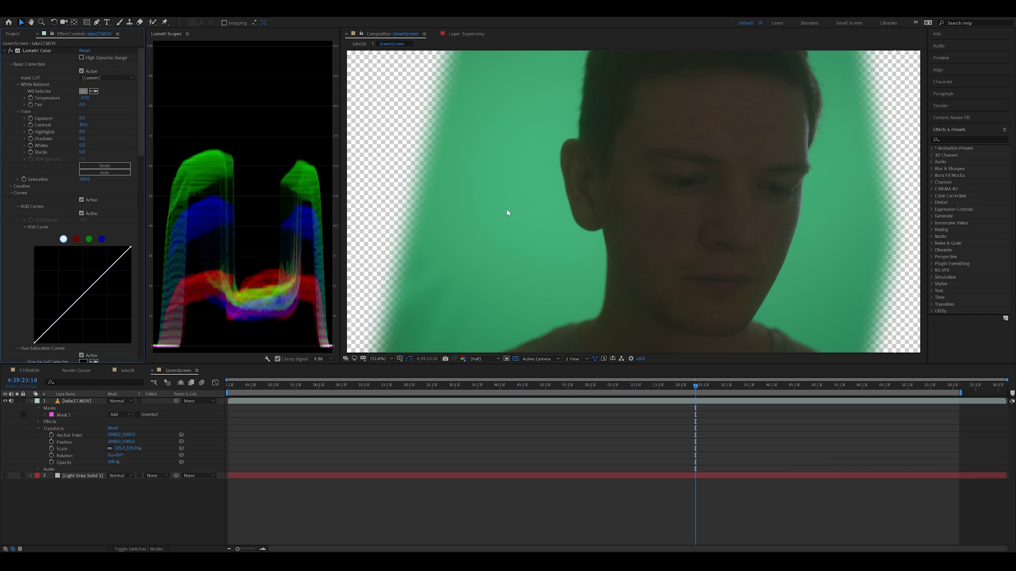
click(5, 51)
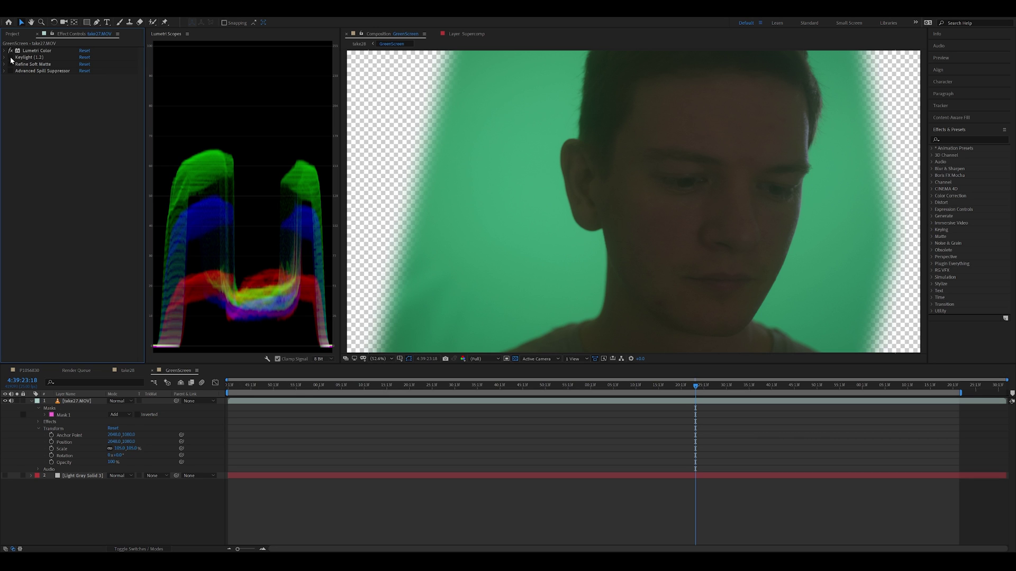
Expand and enable Keylight (1.2), then set its View to Screen Matte
click(4, 58)
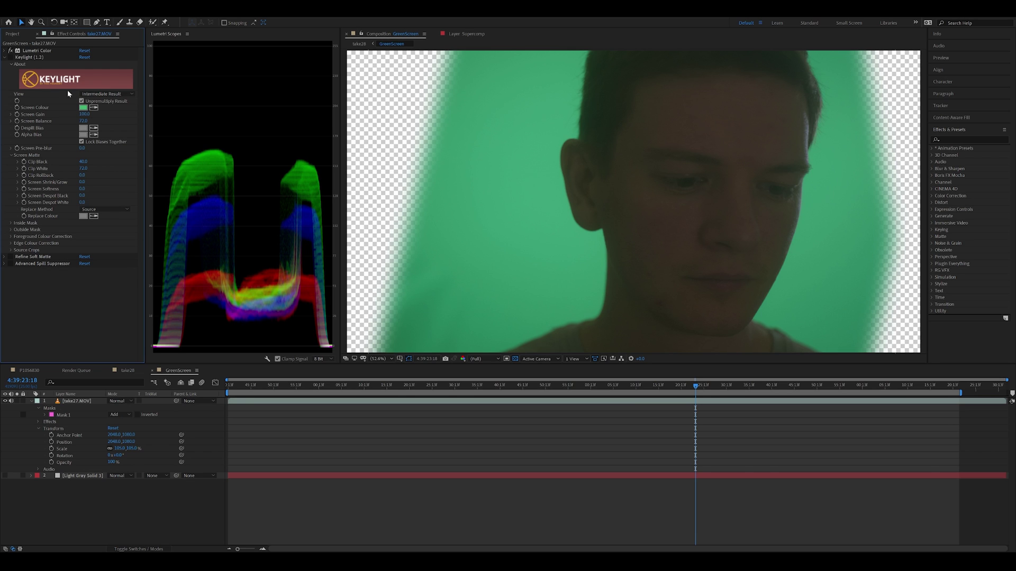
click(10, 57)
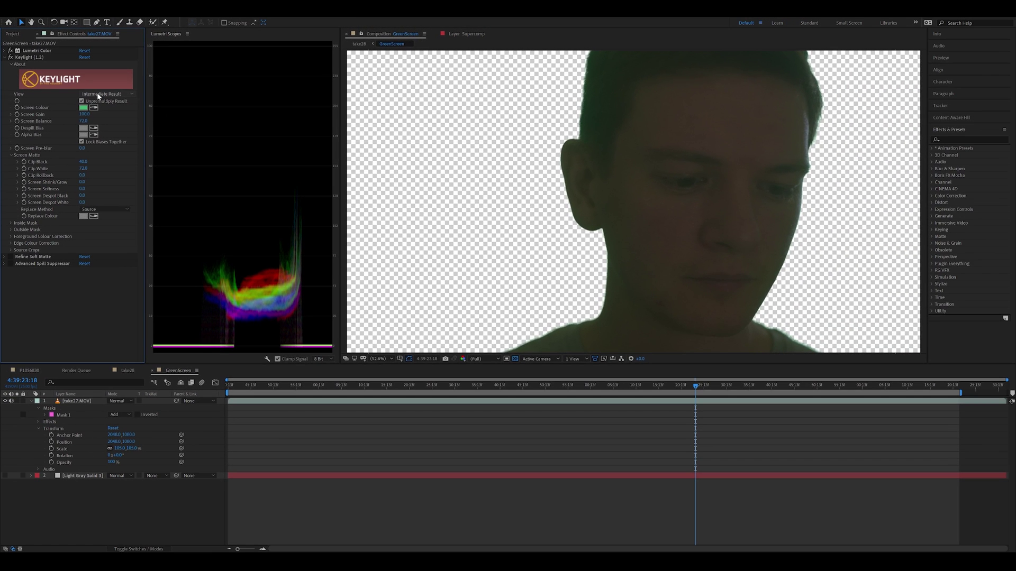
click(112, 104)
click(116, 149)
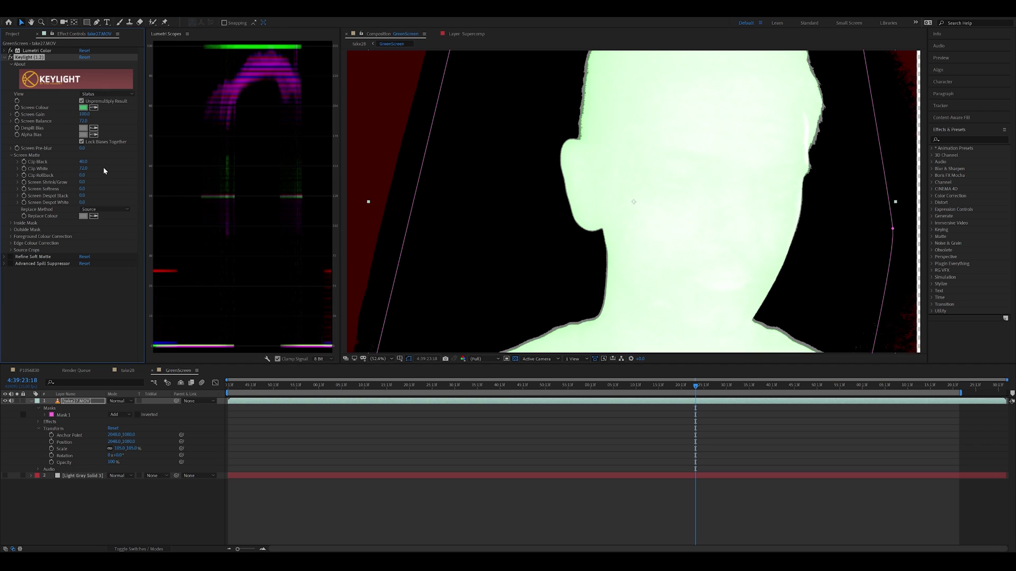
Set Keylight's View to Status, then back to Intermediate Result
click(106, 94)
click(103, 132)
click(106, 93)
click(106, 104)
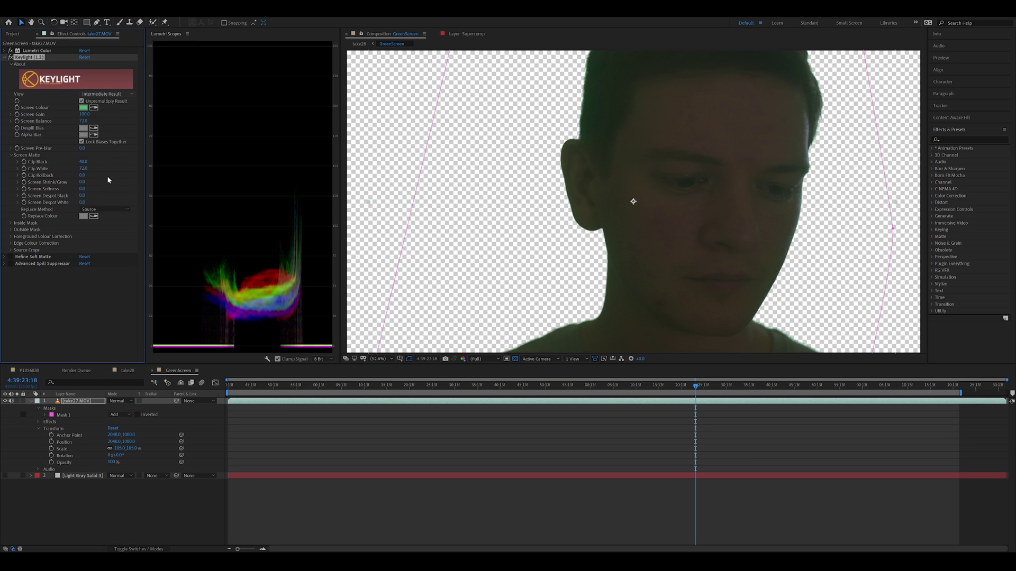
Search Effects & Presets for 'key', widen the list, and select Keylight (1.2)
click(109, 286)
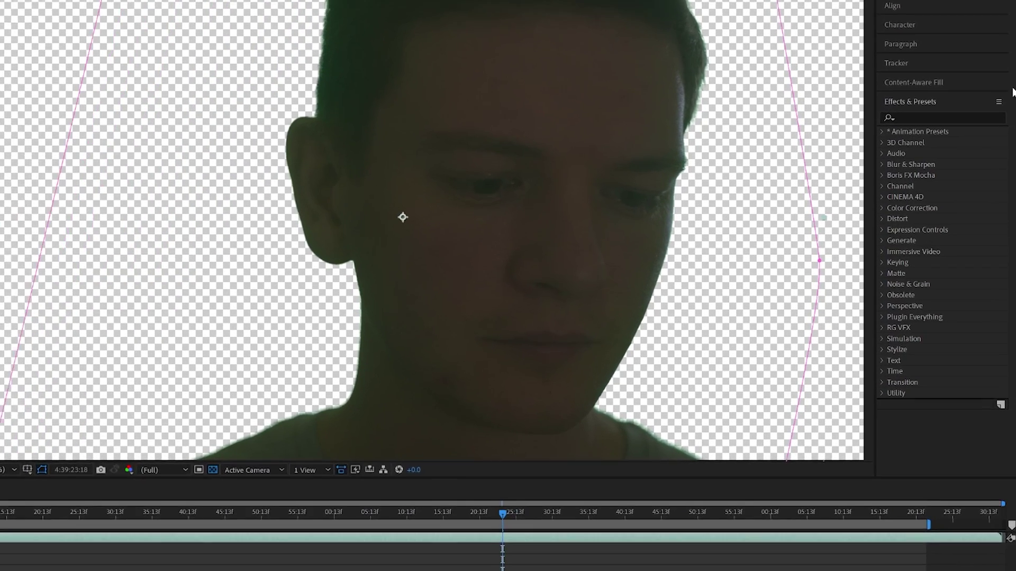
click(993, 116)
text(key)
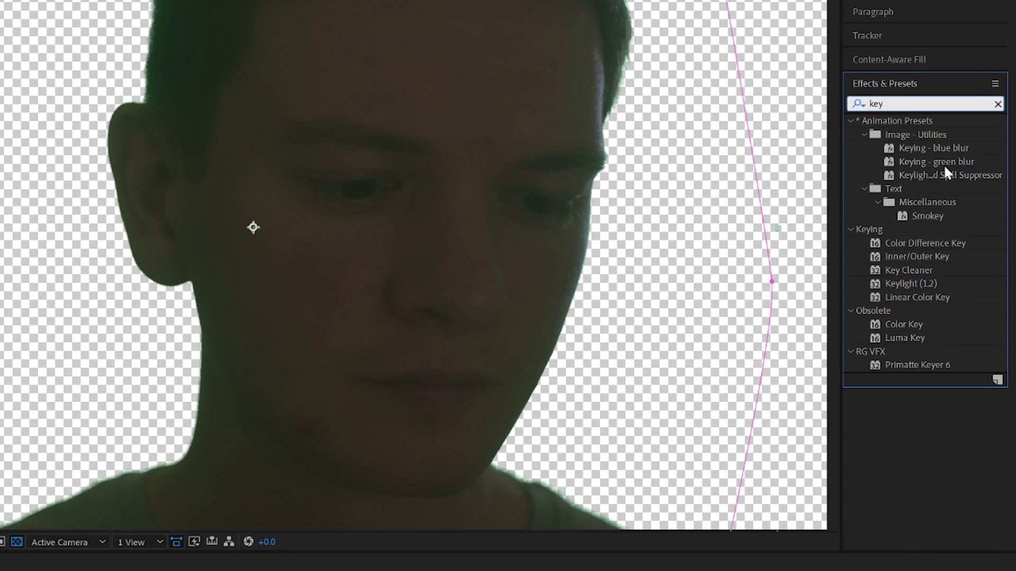
drag(841, 162, 760, 160)
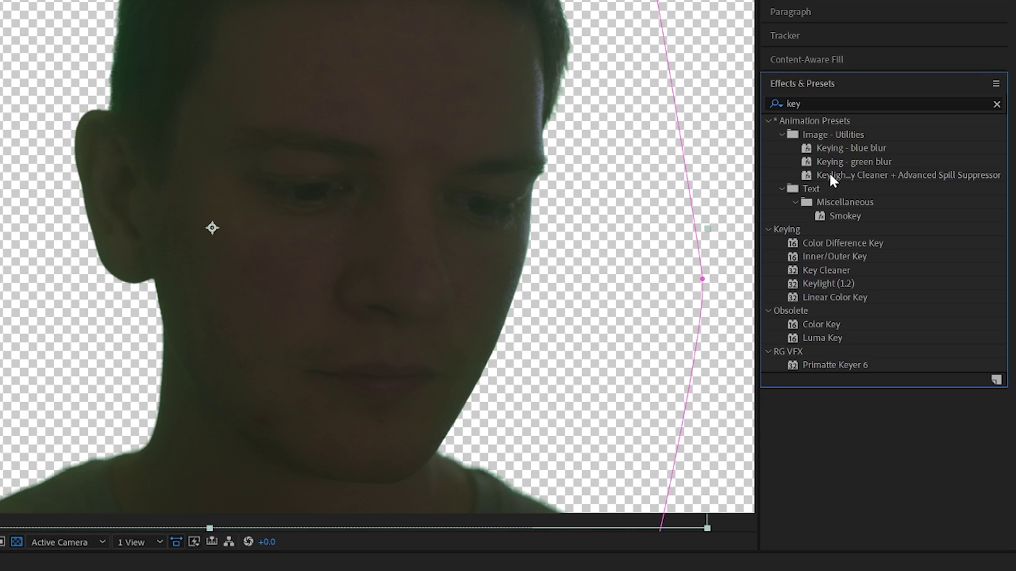
click(831, 284)
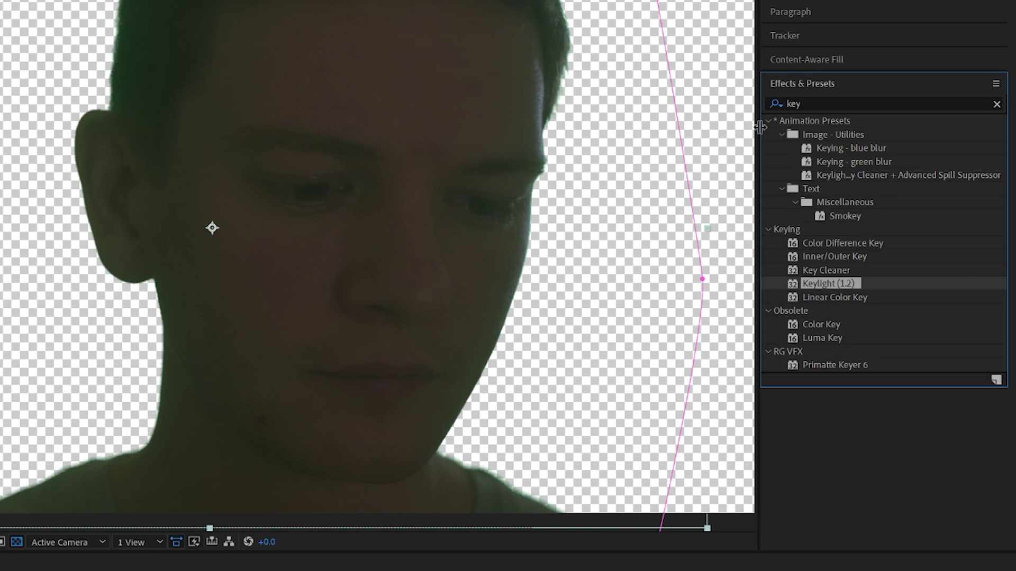
drag(760, 125, 681, 142)
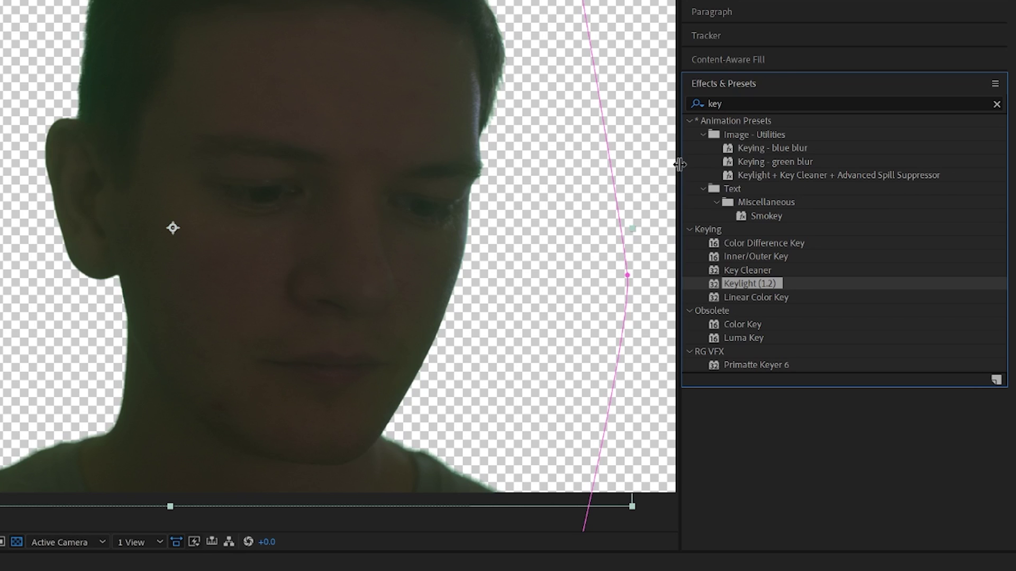
drag(679, 164, 690, 165)
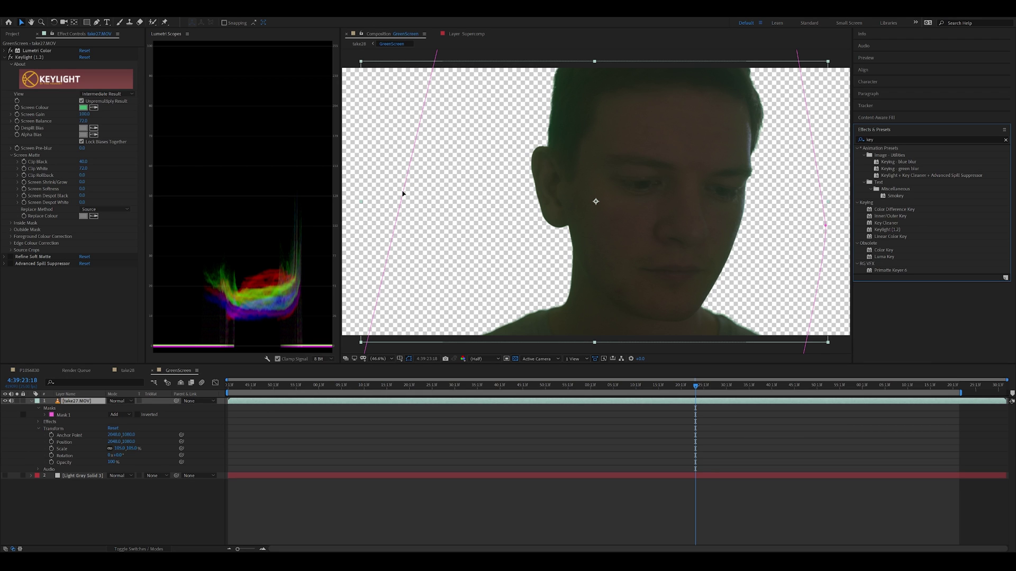
Expand Refine Soft Matte's settings and make the Light Gray Solid 3 layer visible
click(21, 237)
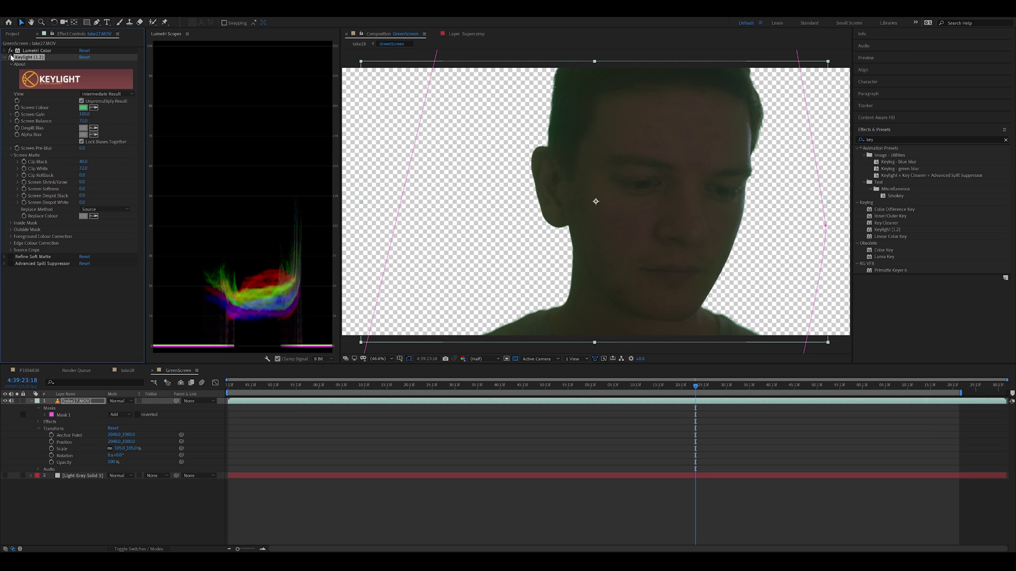
click(19, 257)
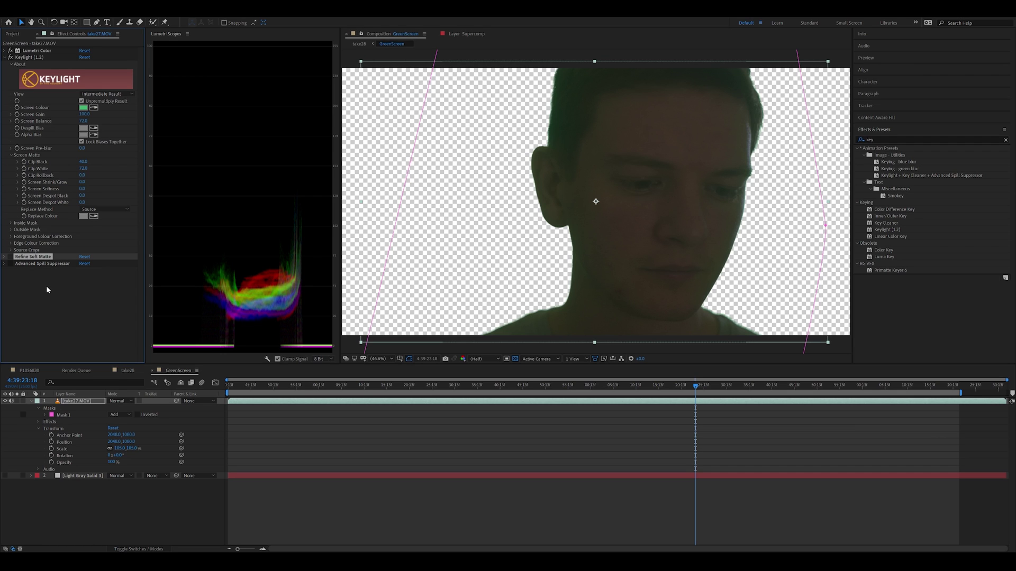
click(5, 257)
scroll(25, 275, down, 1)
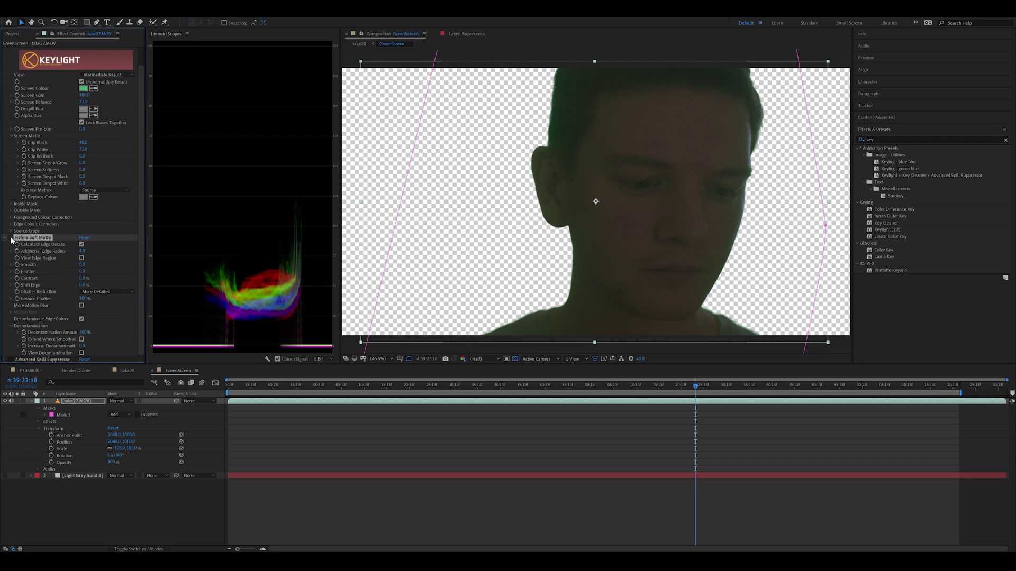
click(5, 476)
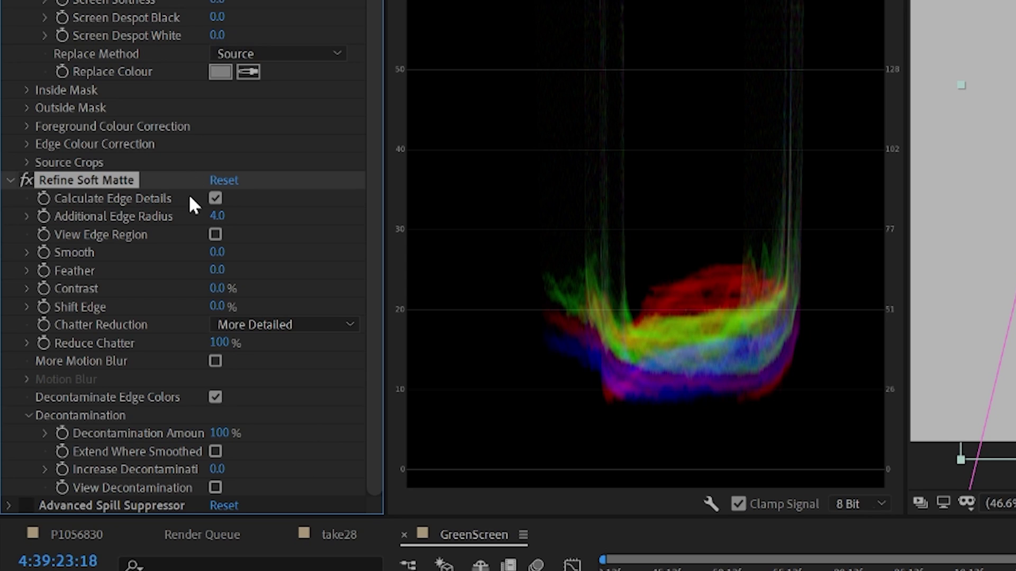
click(217, 217)
click(297, 220)
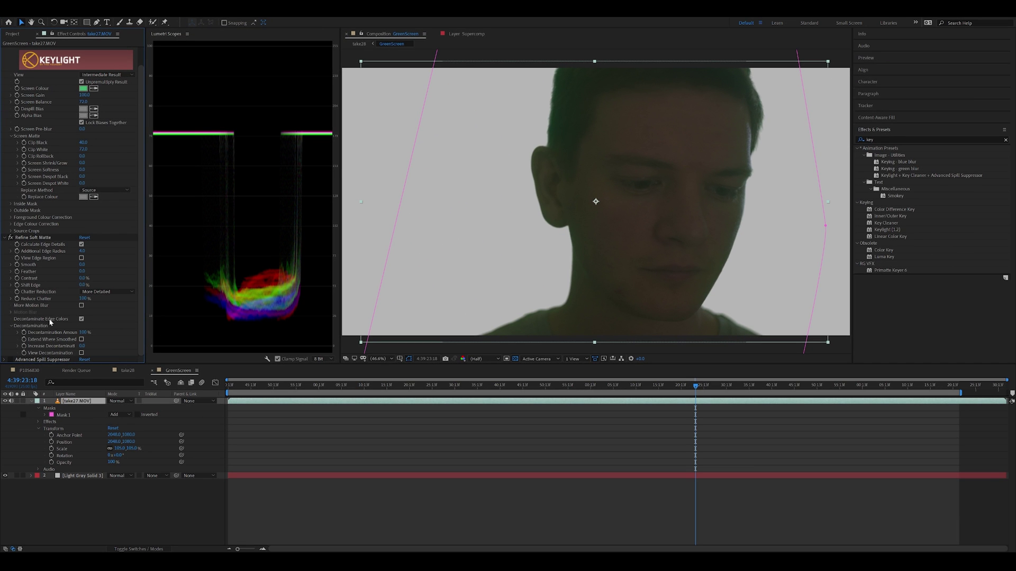
click(82, 319)
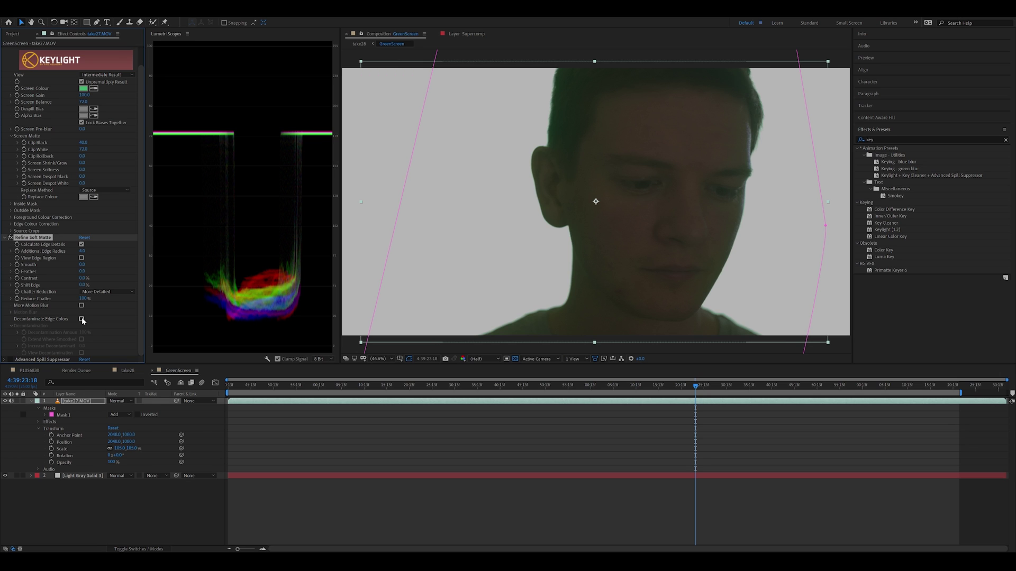
click(82, 319)
click(81, 318)
click(81, 319)
click(81, 319)
click(82, 319)
click(82, 319)
click(81, 319)
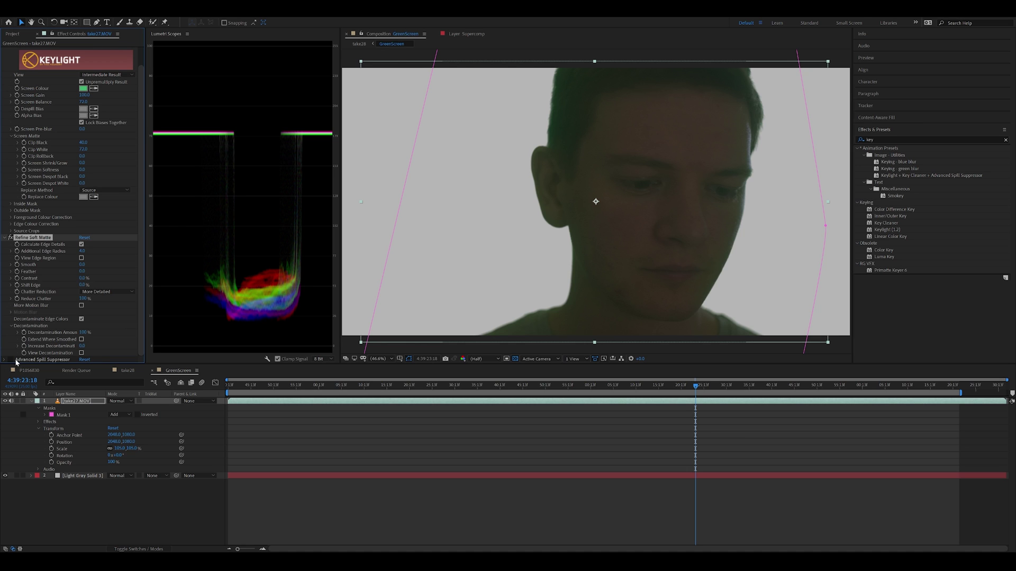
click(30, 360)
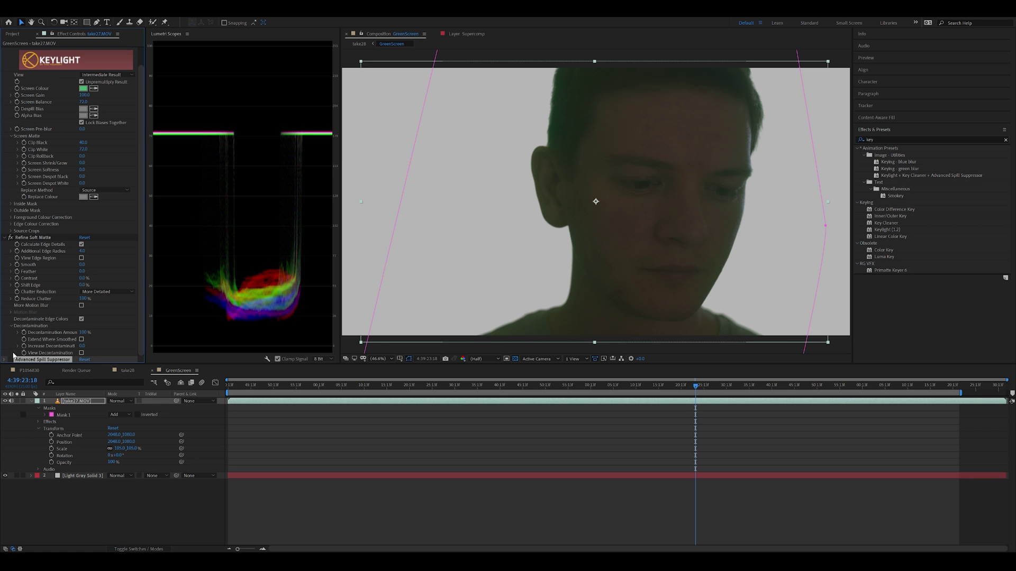
Collapse Refine Soft Matte and Keylight, hide Light Gray Solid 3, and nudge the playhead later
click(11, 237)
click(5, 58)
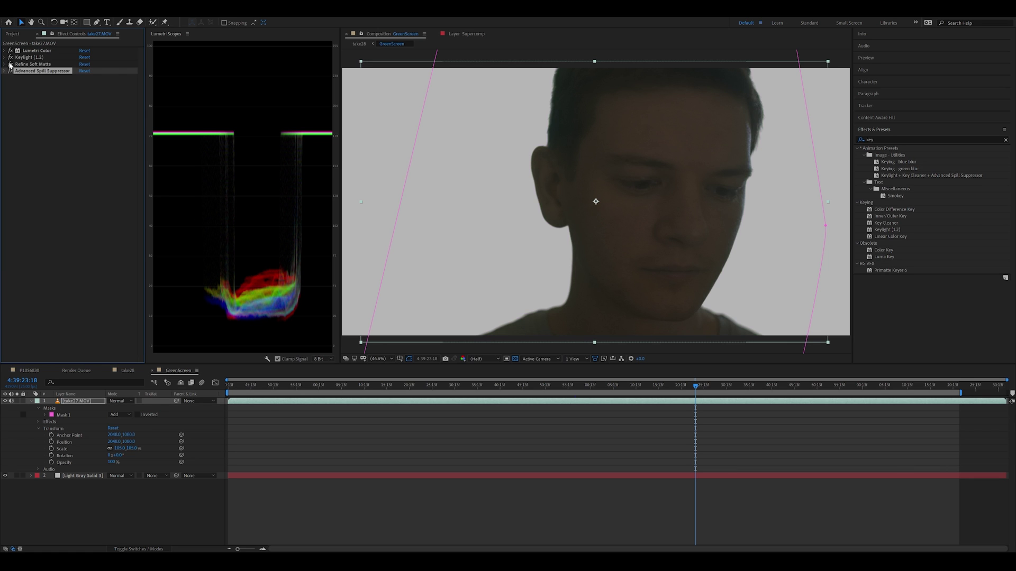
click(5, 476)
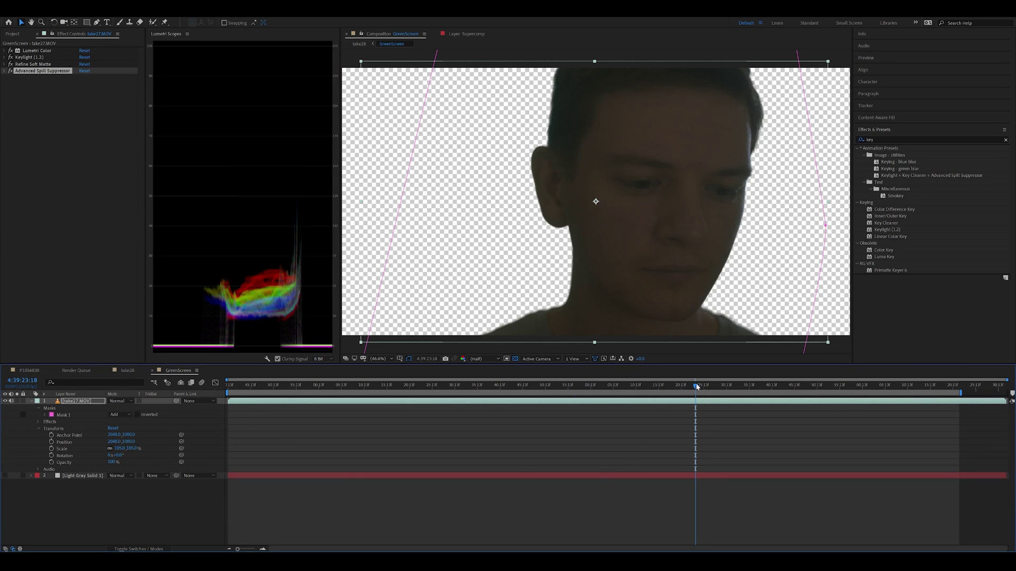
drag(697, 387, 706, 387)
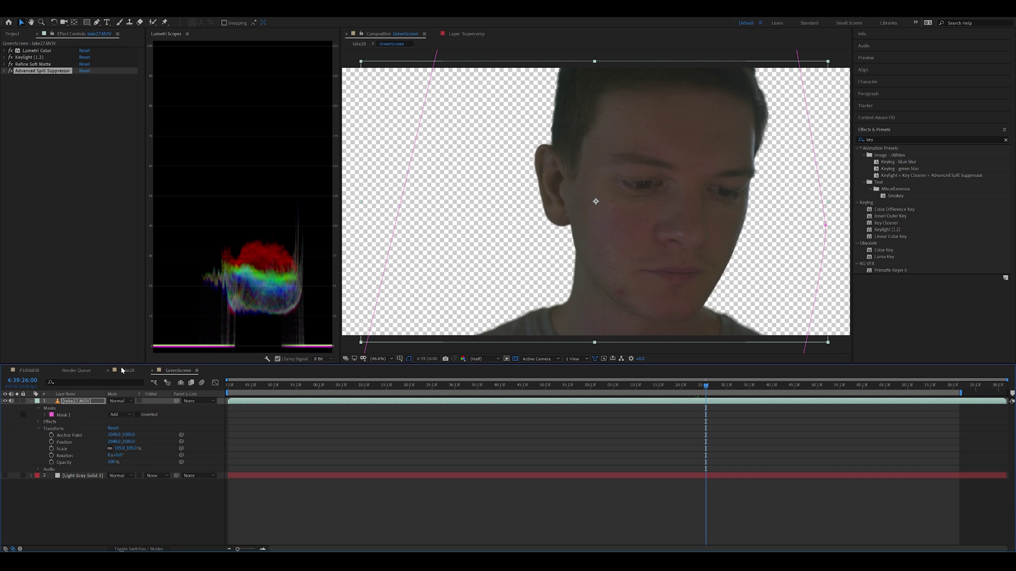
In the take28 comp, scrub earlier, show the GreenScreen layer, and select the Supercomp layer
key(shift+Escape)
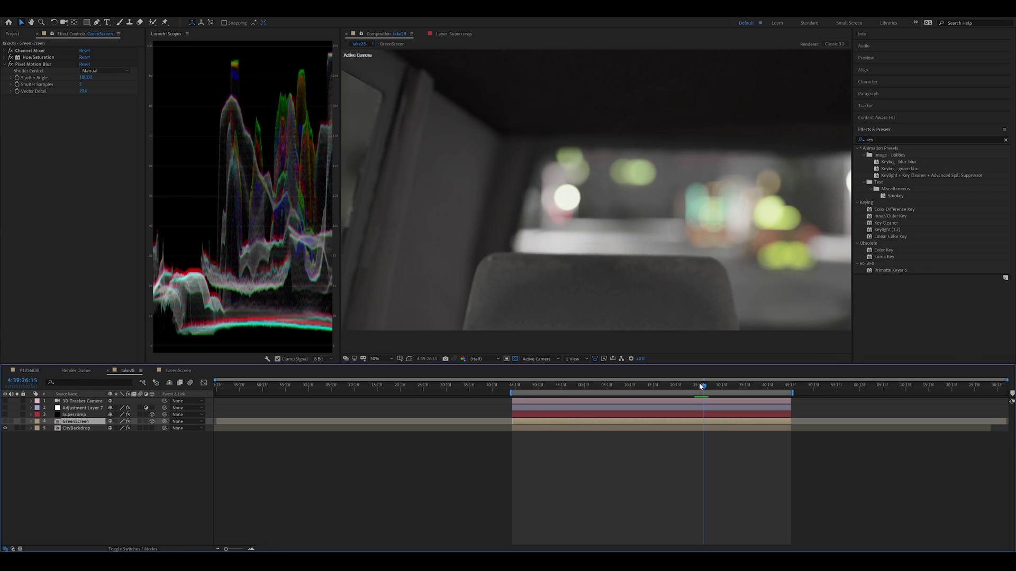
drag(703, 388, 683, 385)
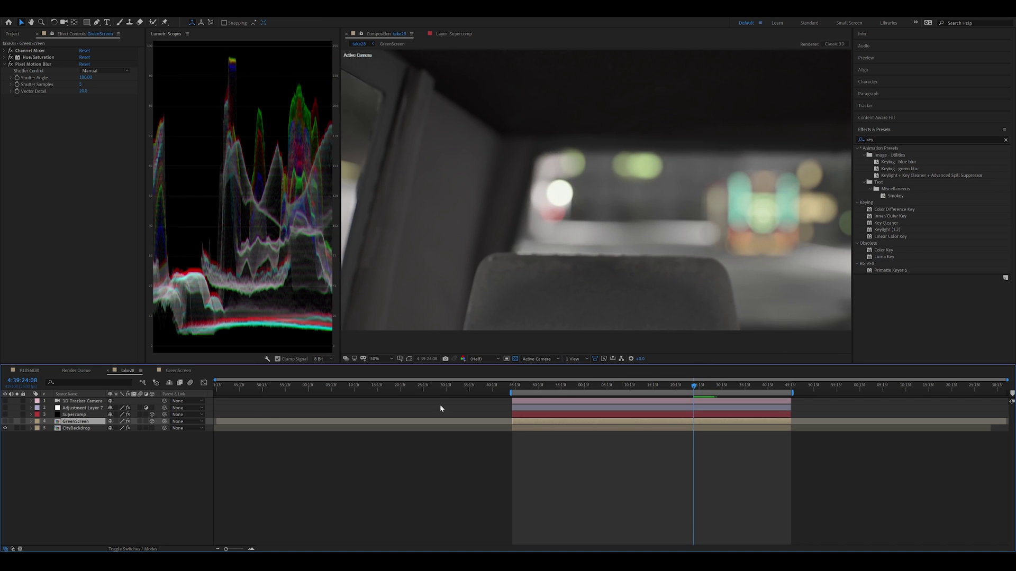
click(5, 422)
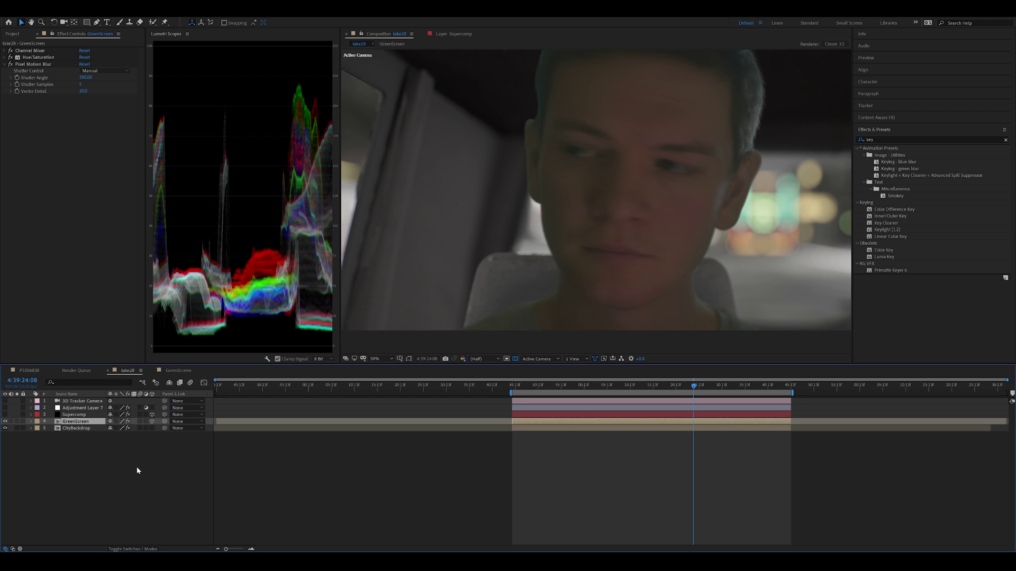
click(73, 414)
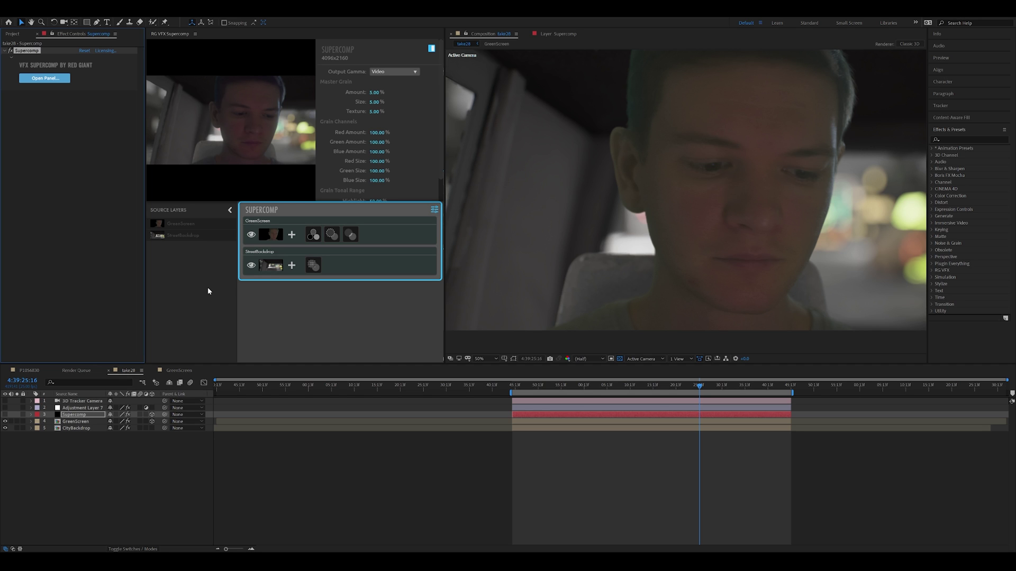
Select GreenScreen in the RG VFX Supercomp panel and open its Color Correction settings
click(201, 231)
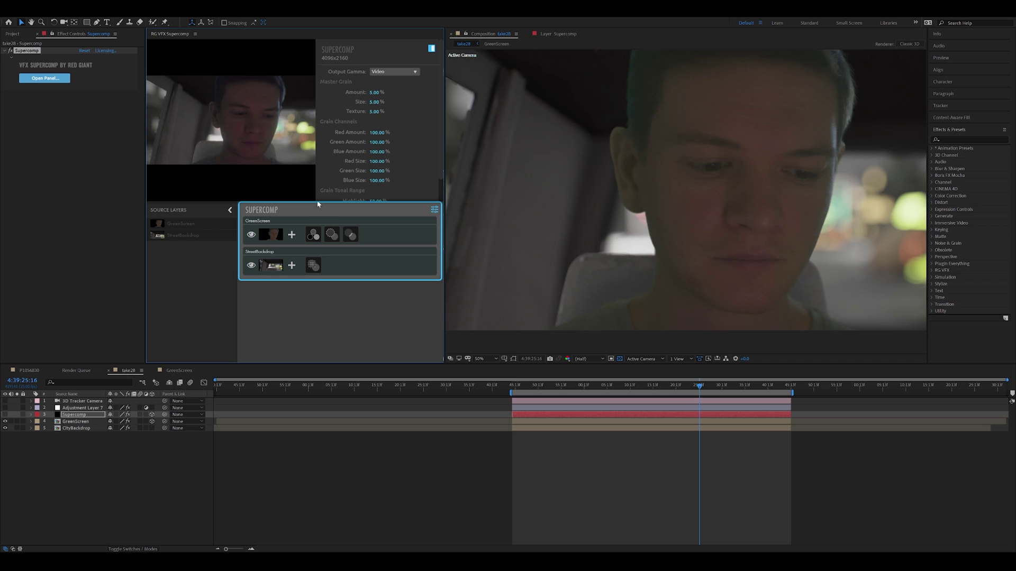
click(379, 234)
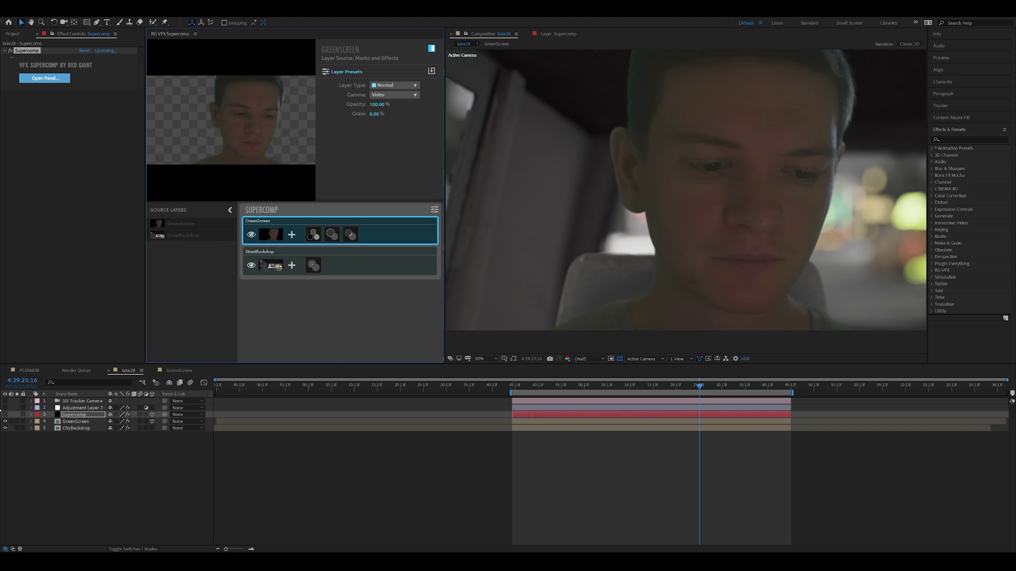
click(5, 415)
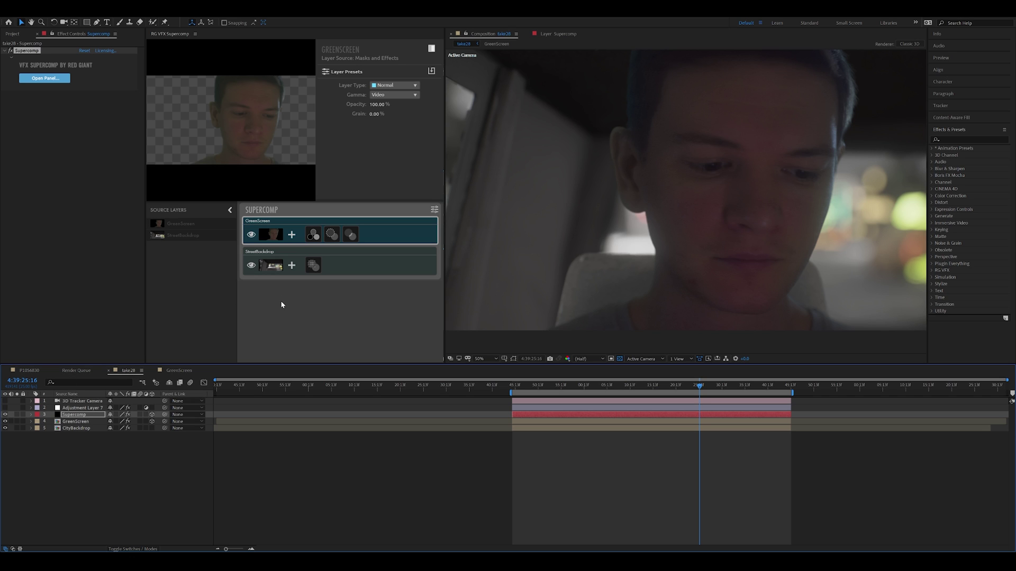
click(314, 235)
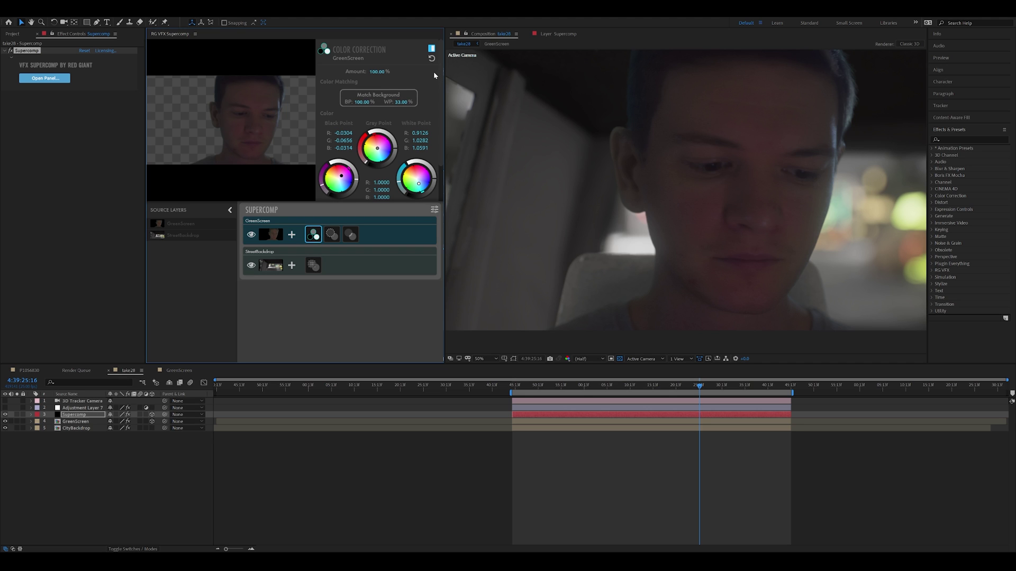
click(432, 49)
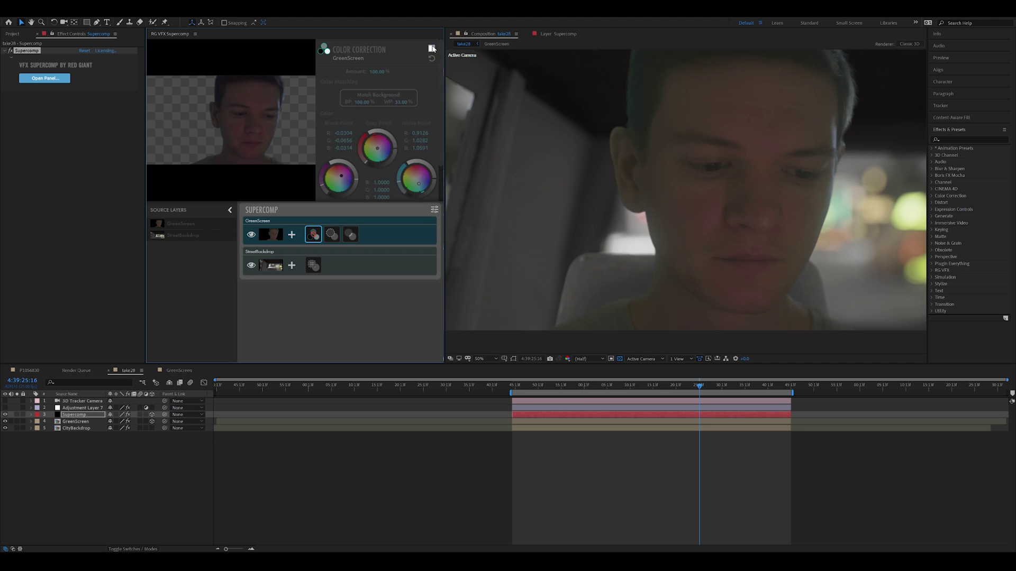
click(432, 49)
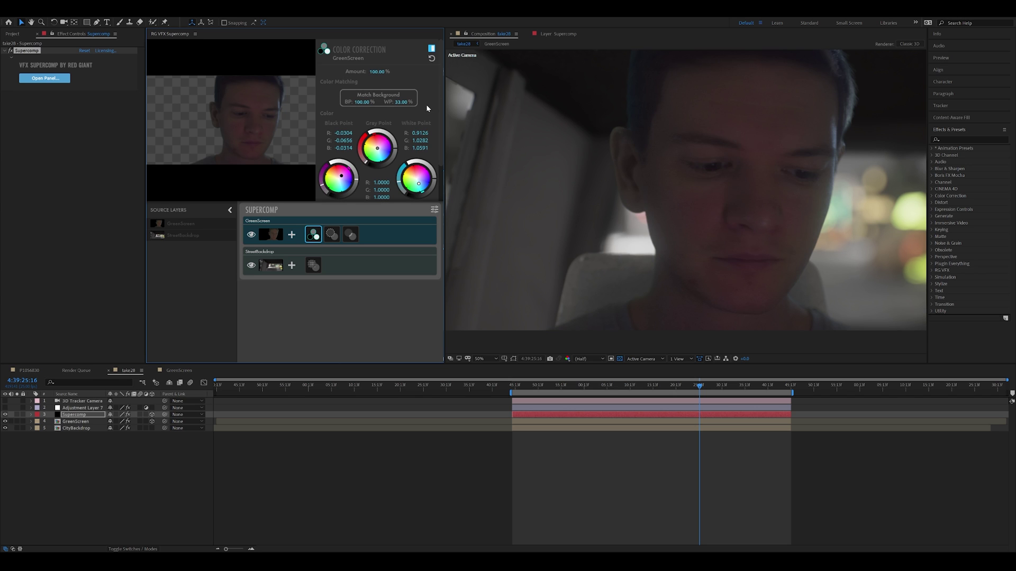
click(431, 49)
click(431, 48)
click(431, 49)
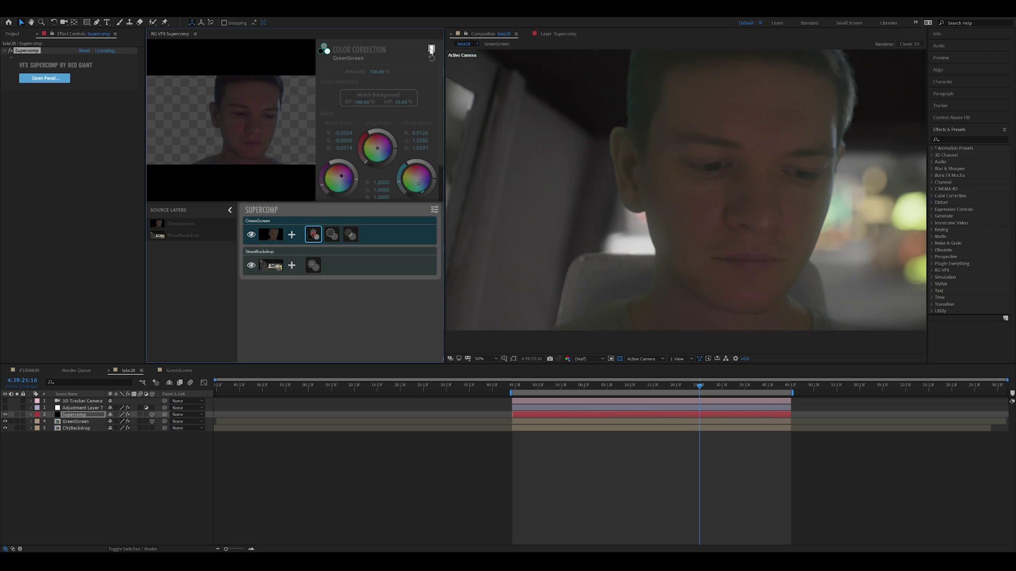
click(431, 49)
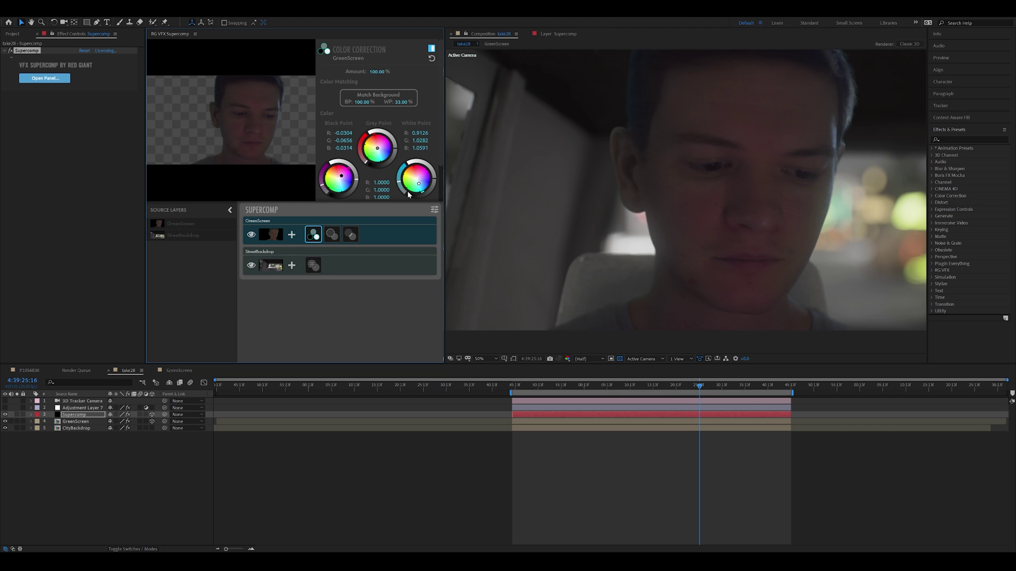
View GreenScreen's Edge Blend, then Light Wrap, toggling Light Wrap off and on to compare
click(333, 235)
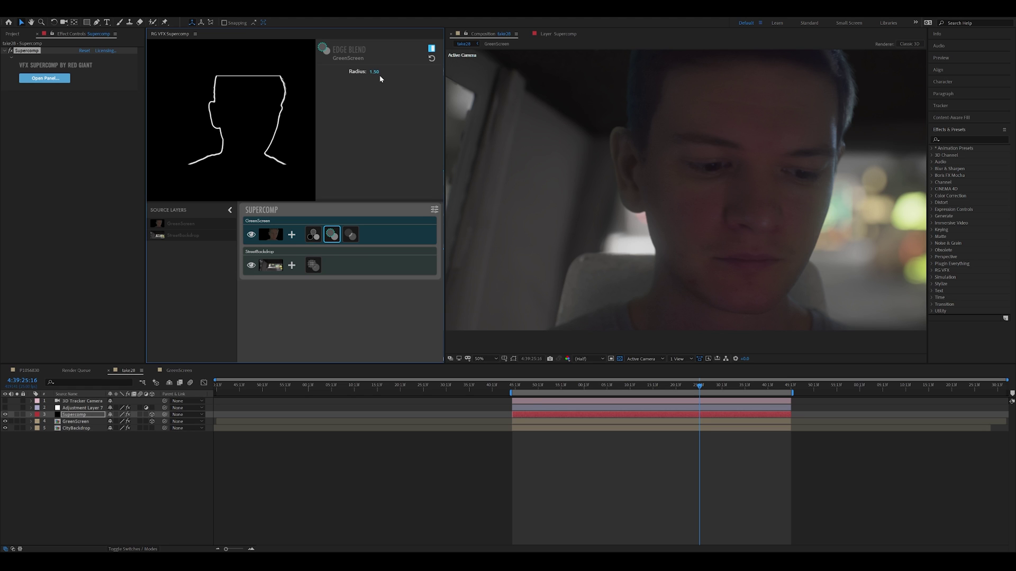
click(354, 237)
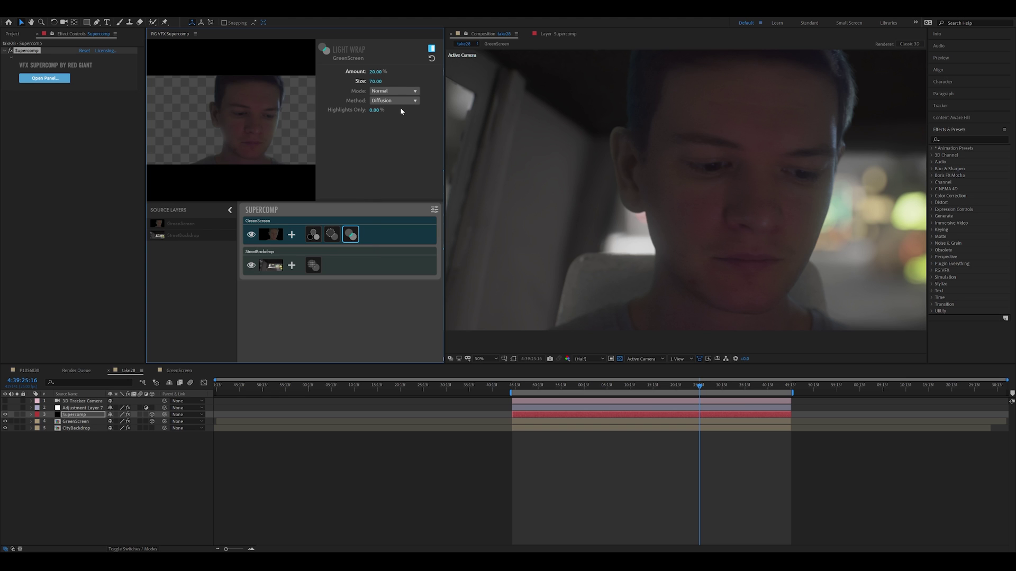
click(431, 49)
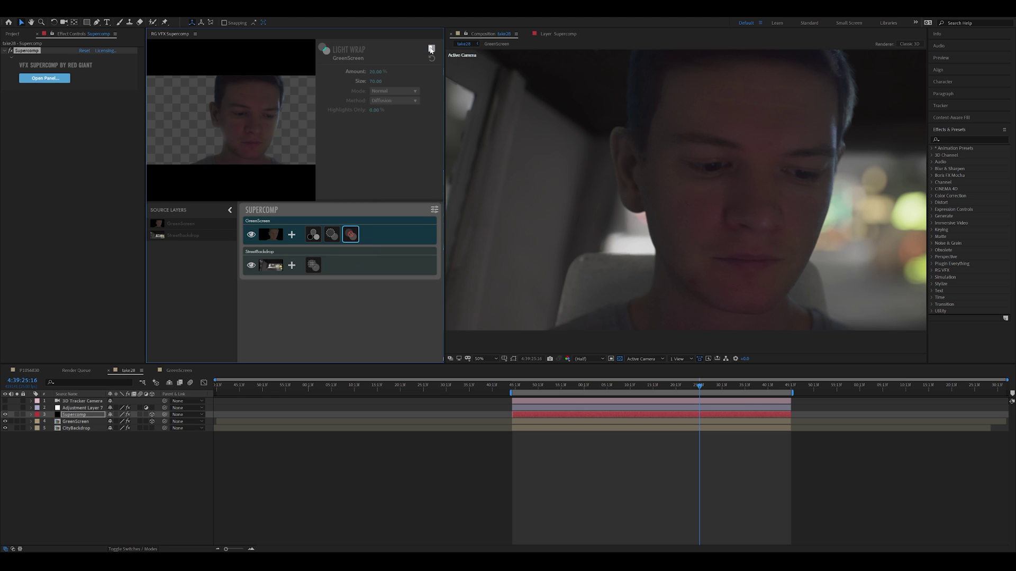
click(431, 48)
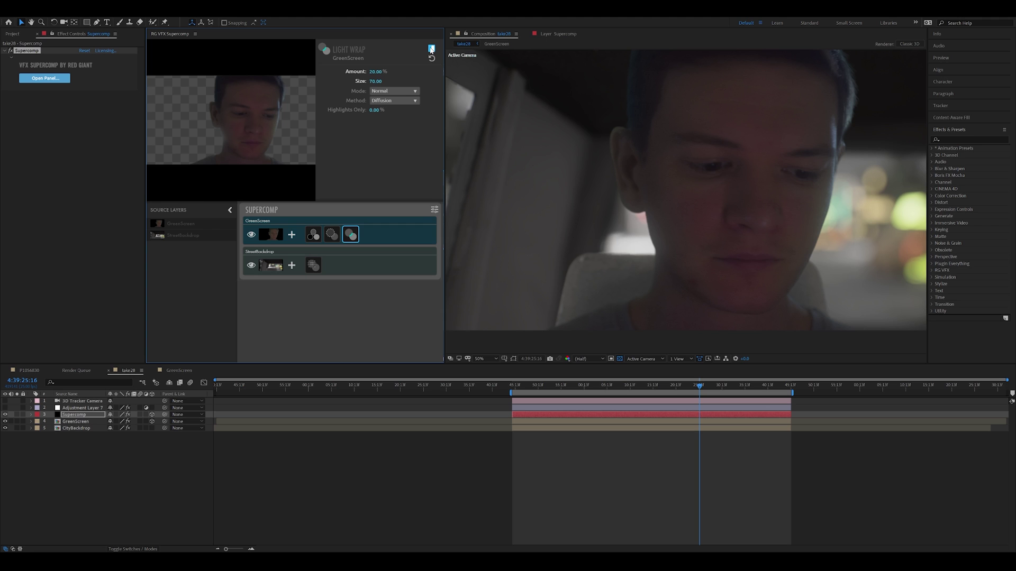
click(432, 48)
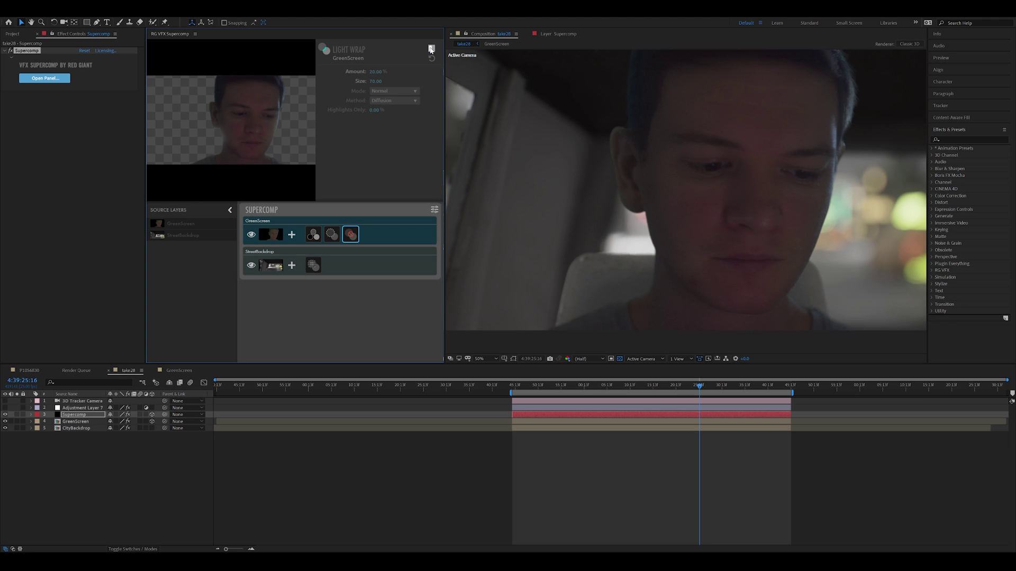
click(432, 49)
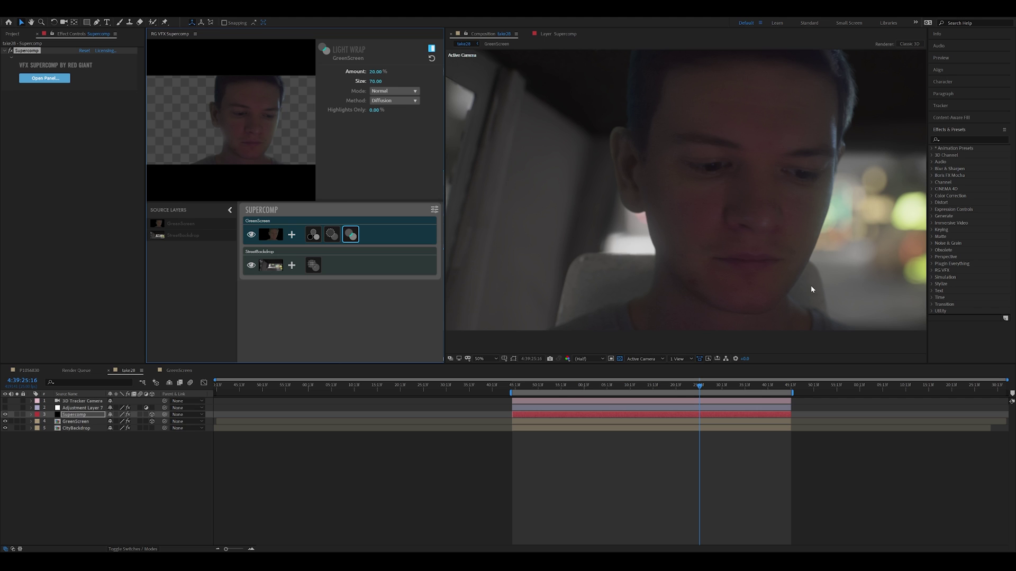
Compare Light Wrap again, leave it on, and show StreetBackdrop's Diffusion settings
click(431, 49)
click(431, 48)
click(431, 48)
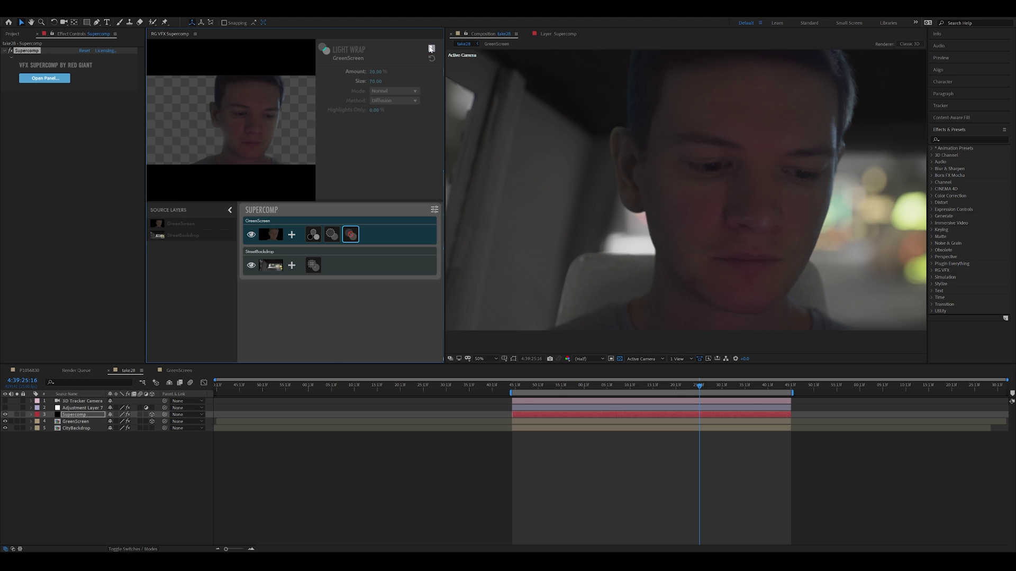
click(431, 49)
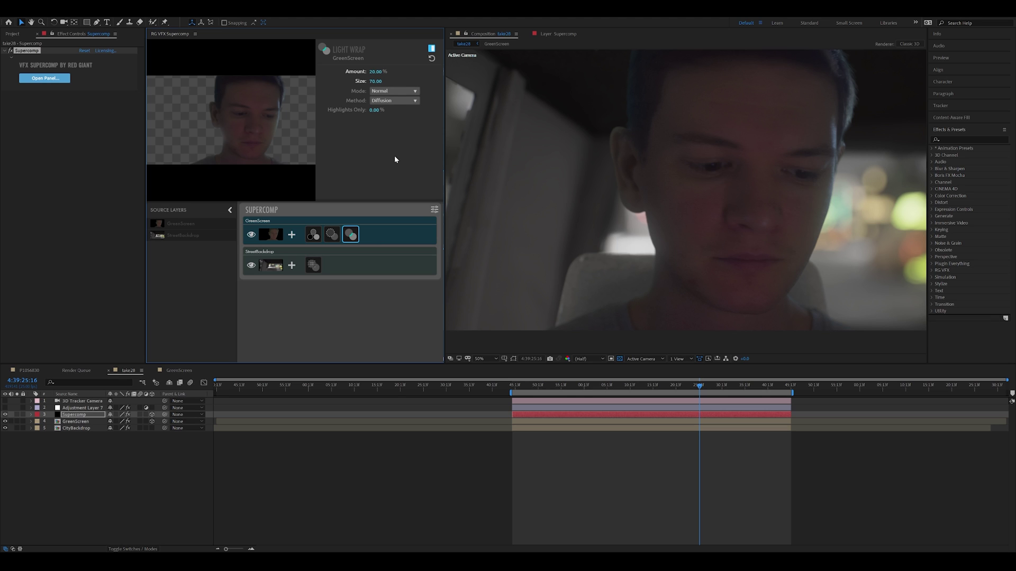
click(316, 267)
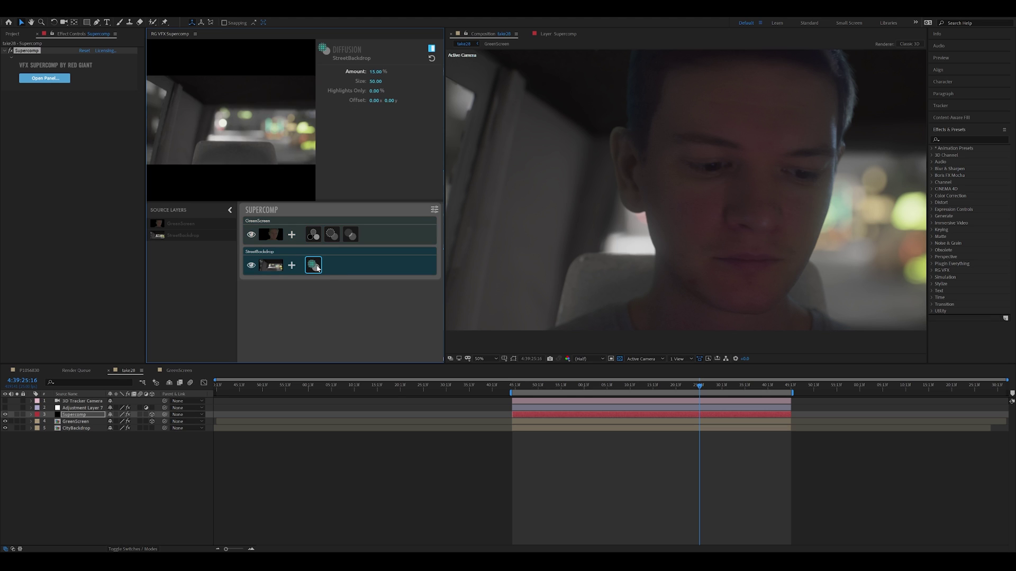
Toggle StreetBackdrop's Diffusion off and on twice, keep it on, then show StreetBackdrop's source properties
click(432, 49)
click(432, 49)
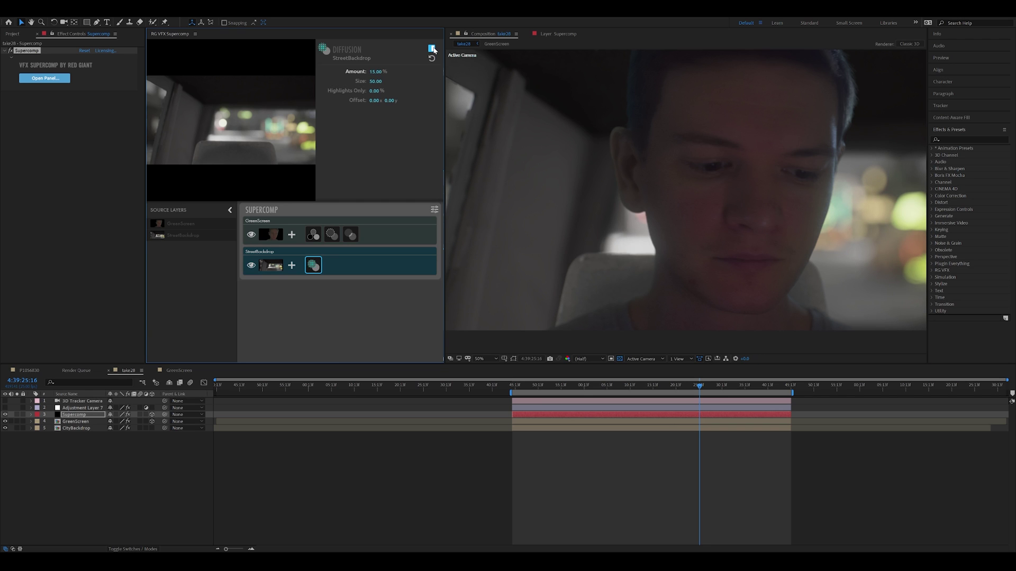
click(433, 49)
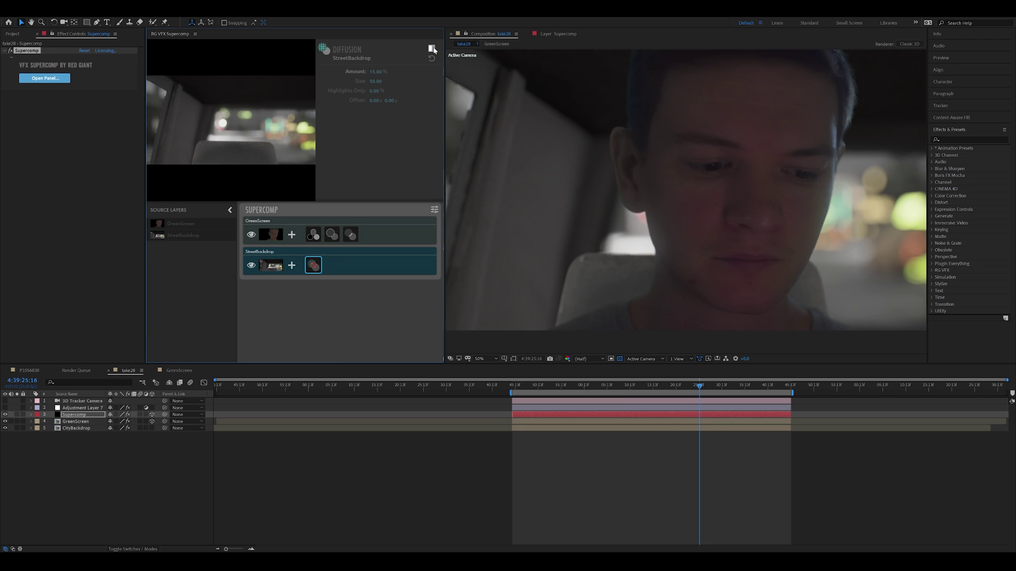
click(433, 49)
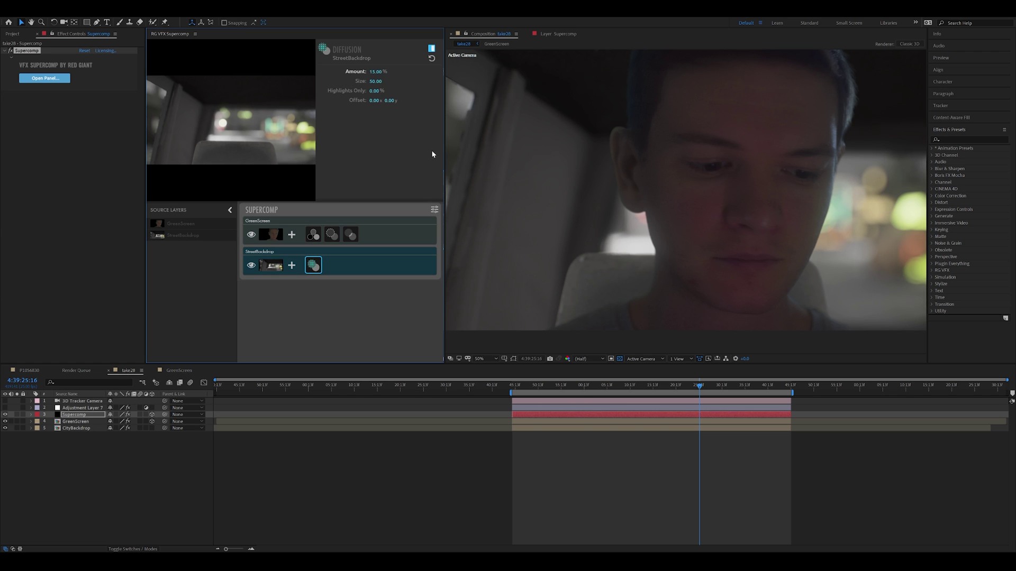
click(369, 238)
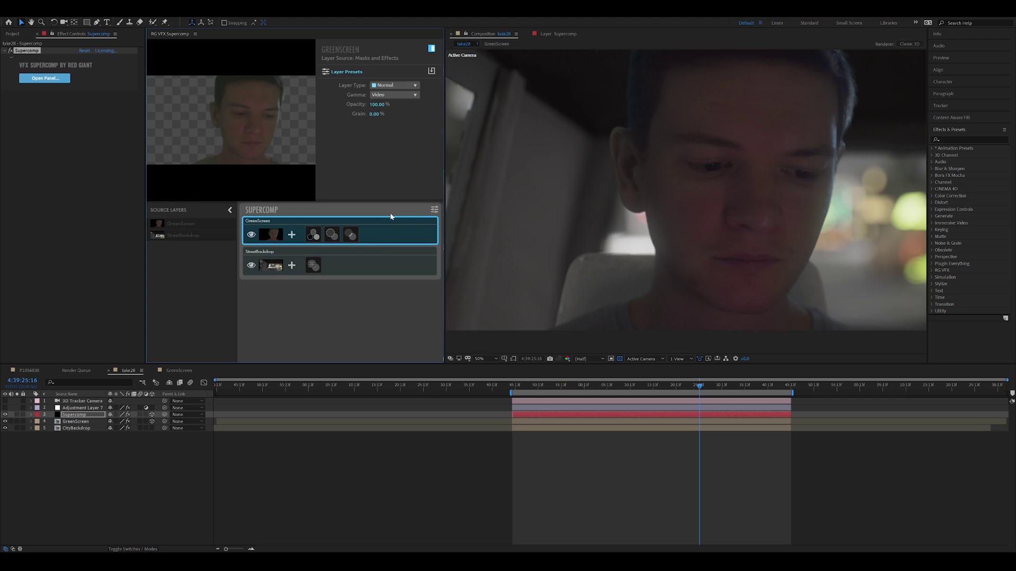
click(381, 257)
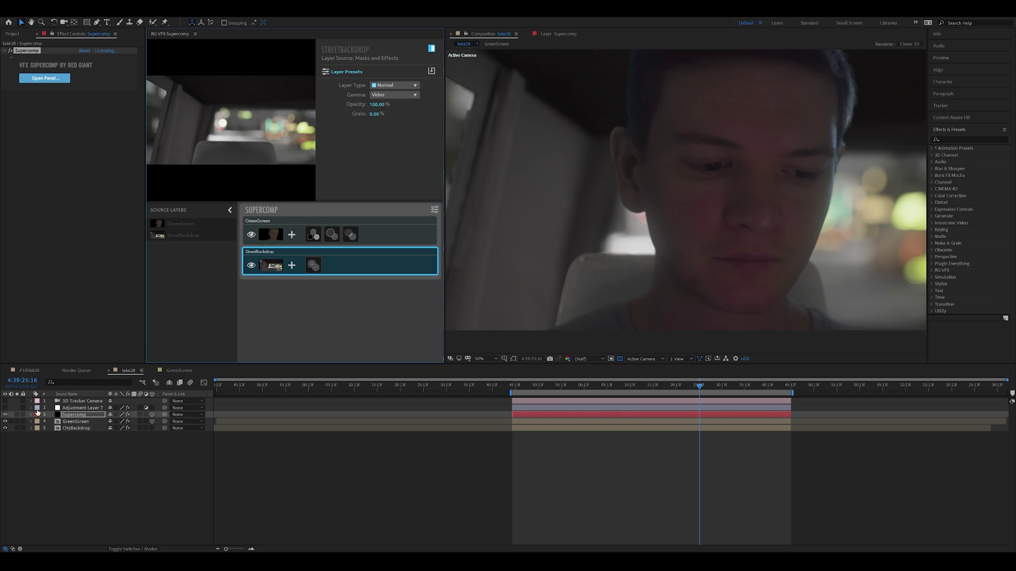
Enable Adjustment Layer 7's colour grade to darken the composite, then step back a few frames
click(6, 408)
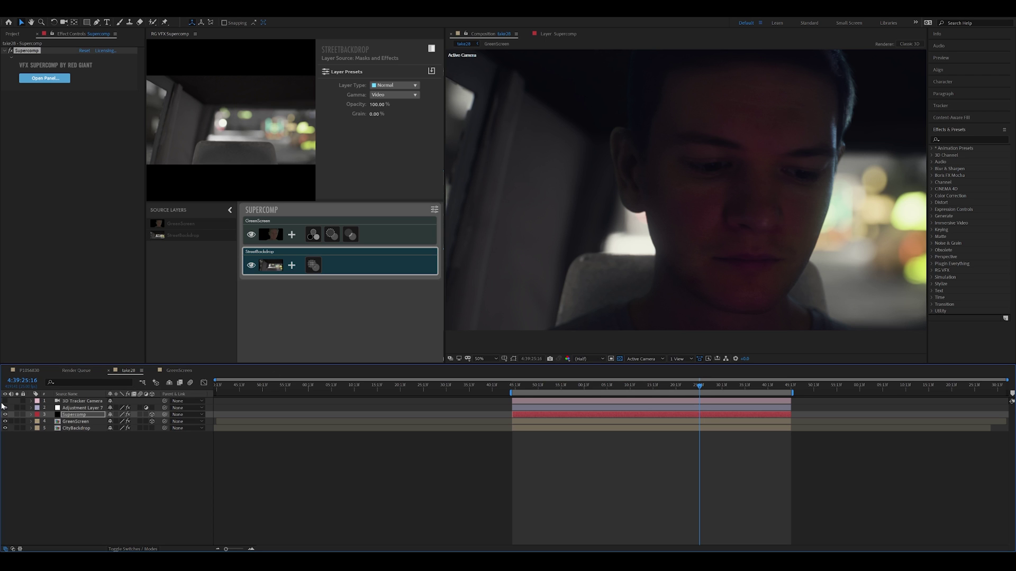
click(697, 386)
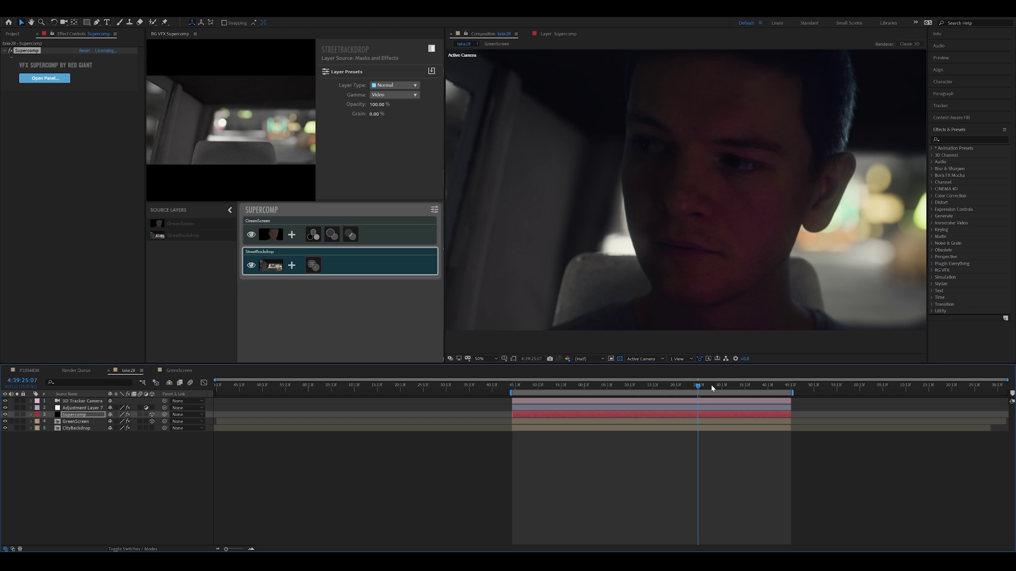